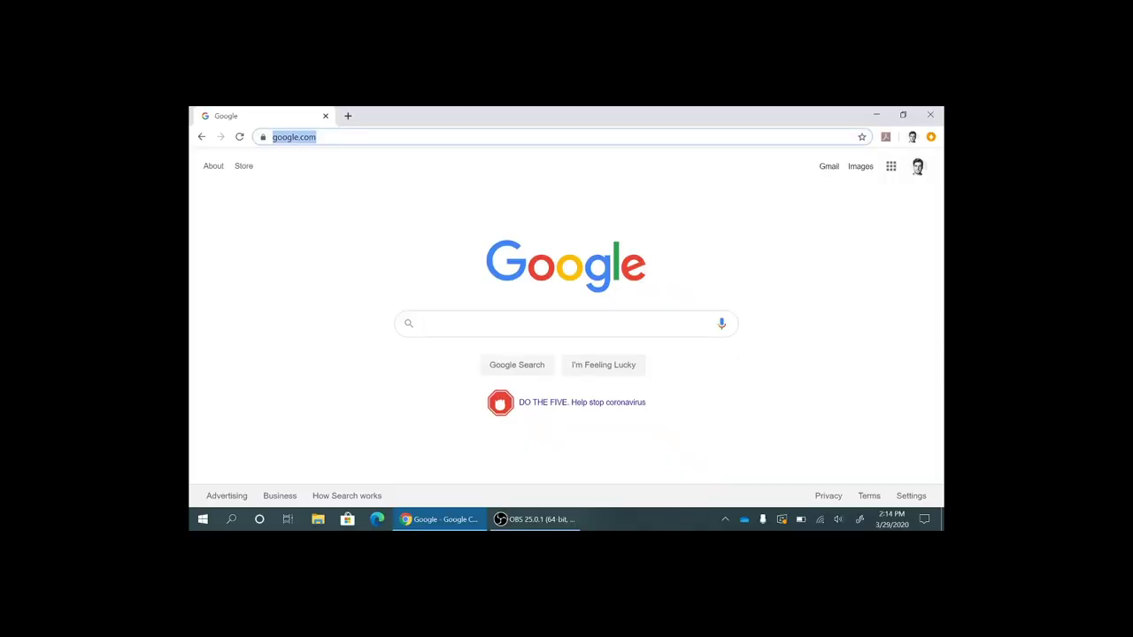
Step: Search the web for 'chrome music lab'
type("chrome mu")
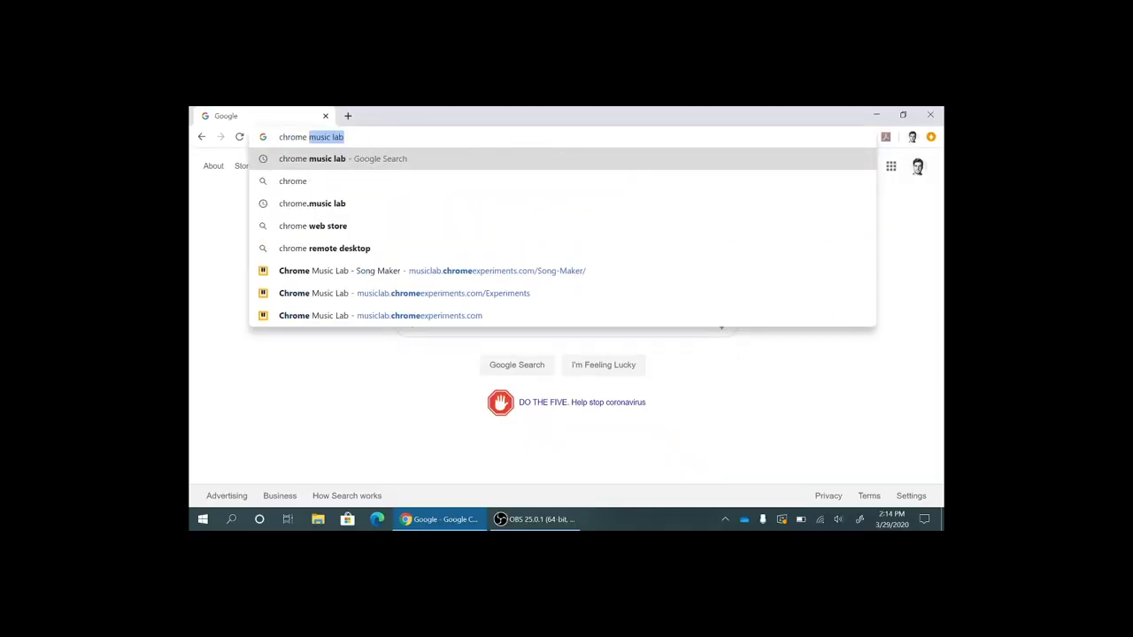
type("sic lab")
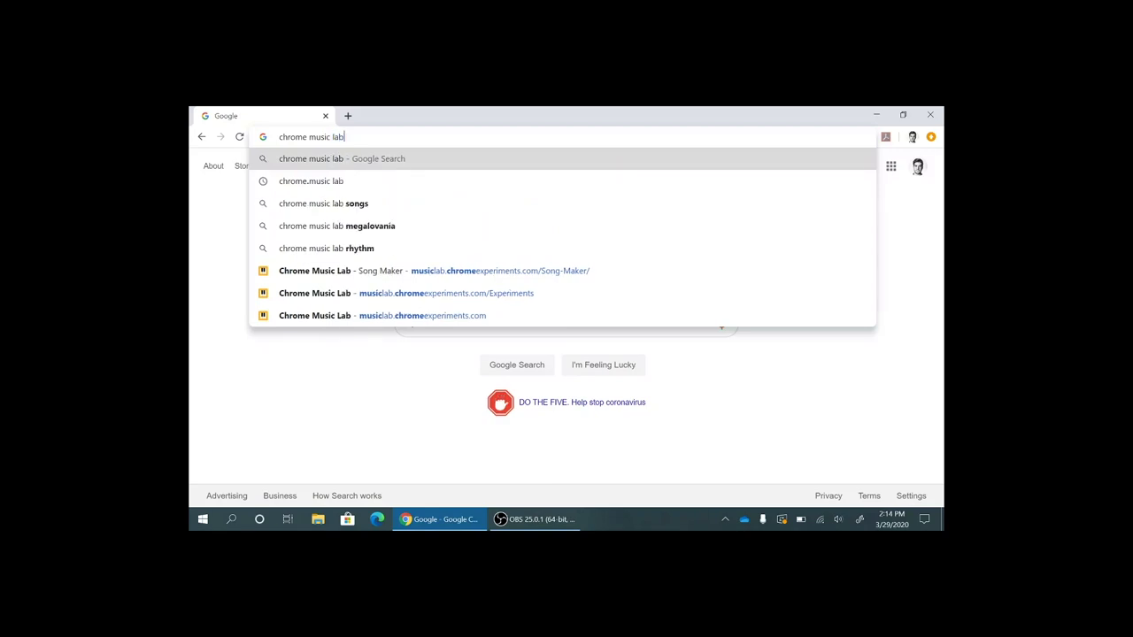
key("Return")
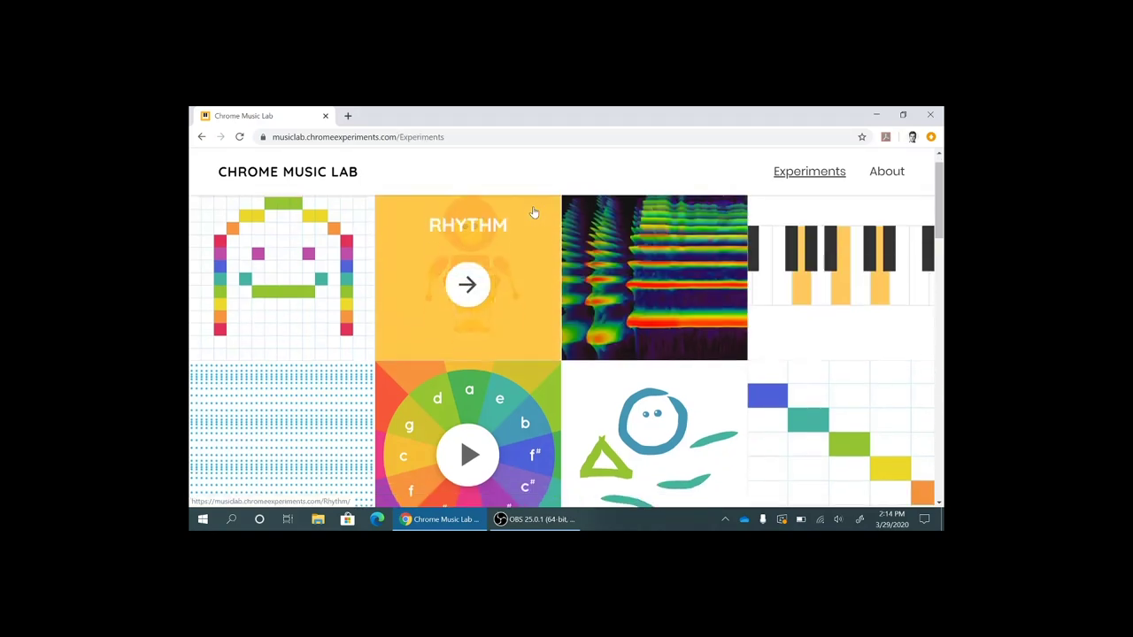
Step: Scroll the Chrome Music Lab Experiments page and open the Song Maker experiment
scroll(533, 213, "down", 2)
scroll(533, 212, "down", 3)
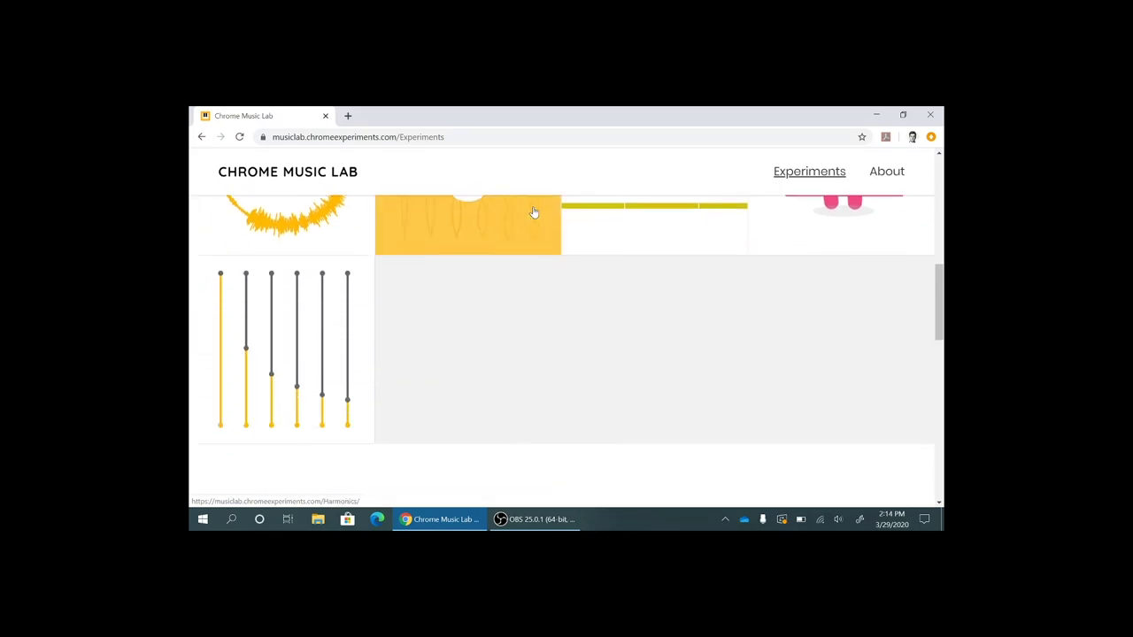
scroll(534, 213, "up", 6)
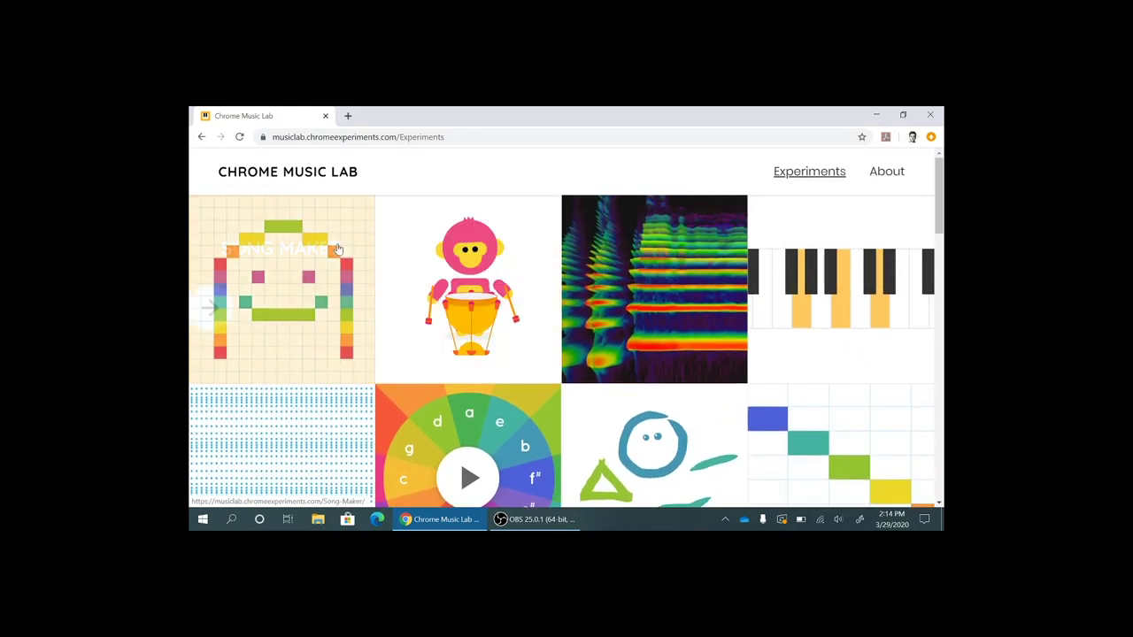
left_click(335, 249)
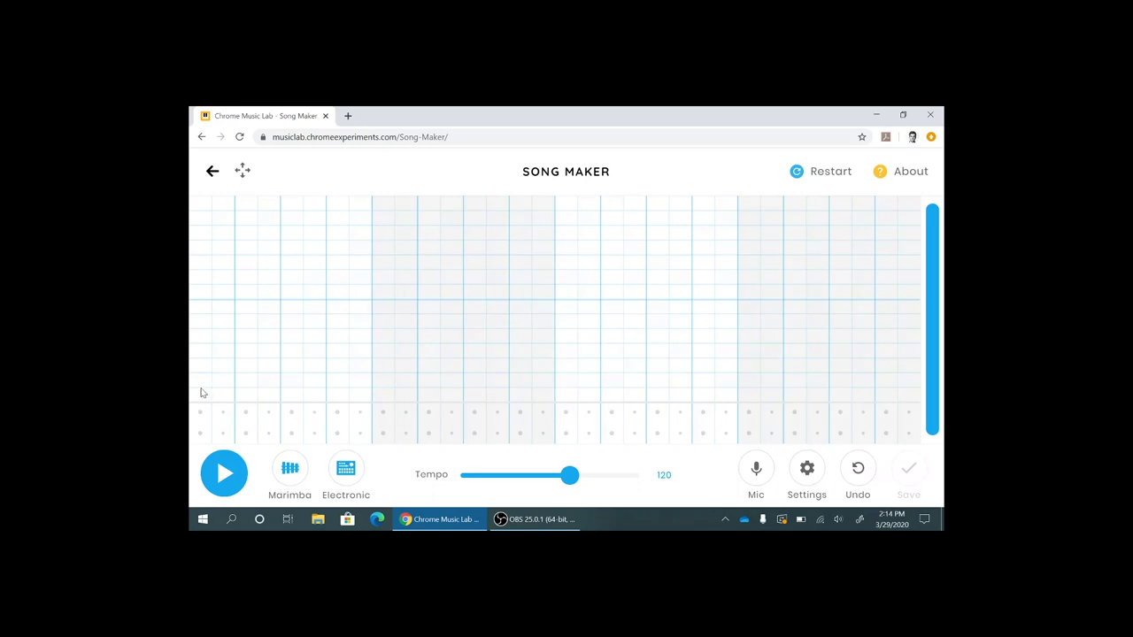
Step: Draw a rising staircase and a descending line of coloured notes, then play and stop the melody
mouse_move(201, 393)
left_mouse_down()
mouse_move(491, 248)
mouse_move(514, 220)
mouse_move(650, 287)
mouse_move(738, 391)
mouse_move(834, 353)
mouse_move(882, 307)
mouse_move(892, 290)
mouse_move(883, 238)
mouse_move(427, 445)
left_mouse_up()
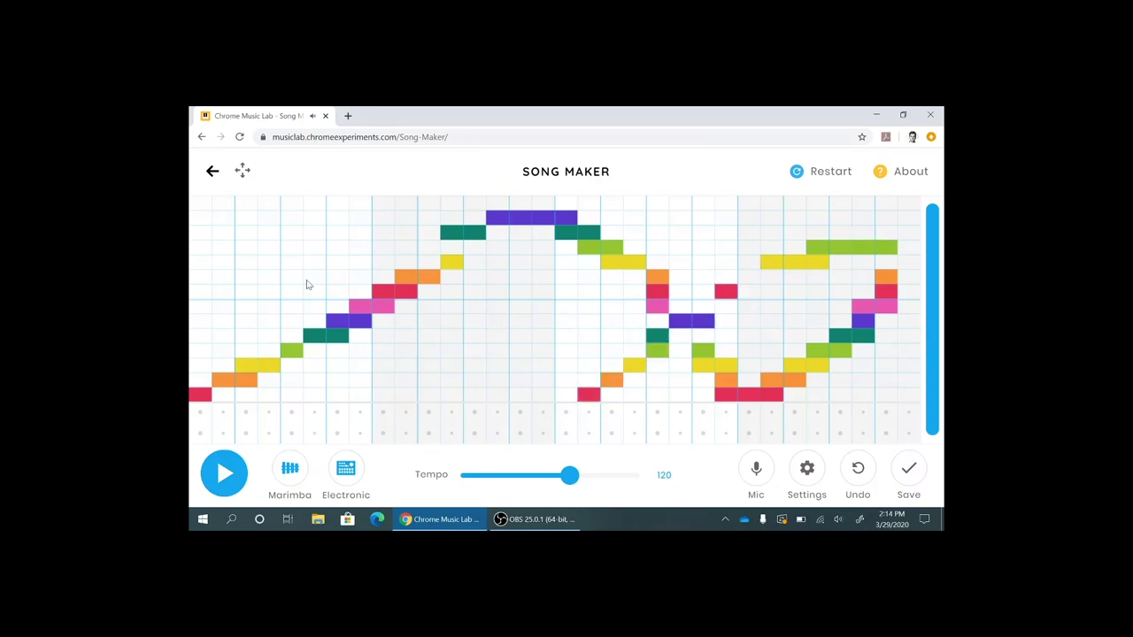
left_click_drag(233, 228, 535, 390)
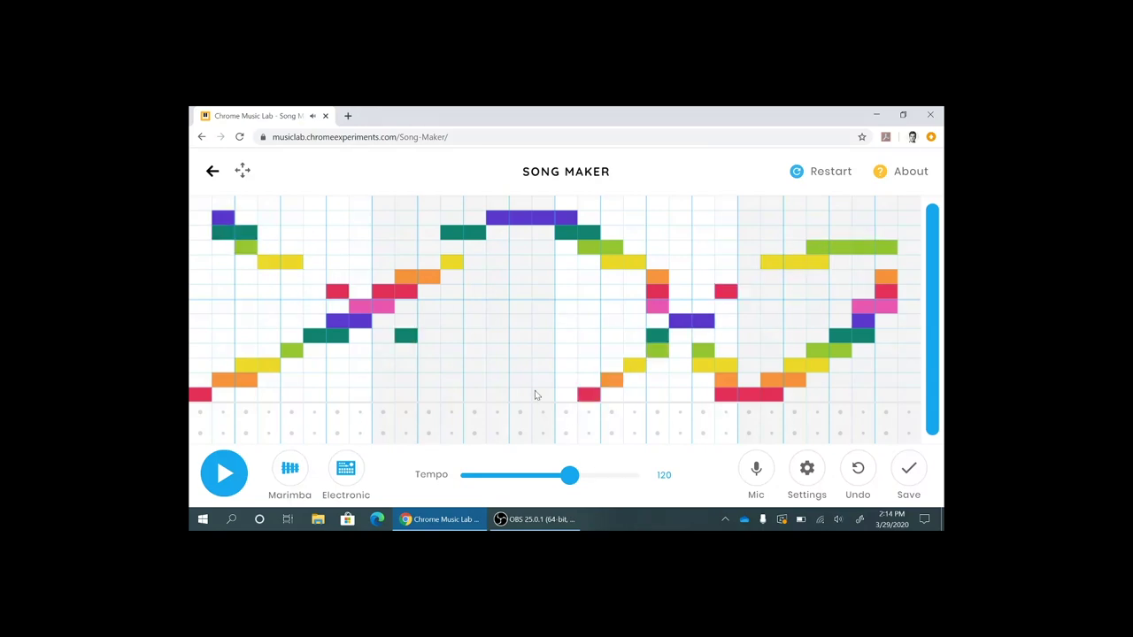
left_click(239, 469)
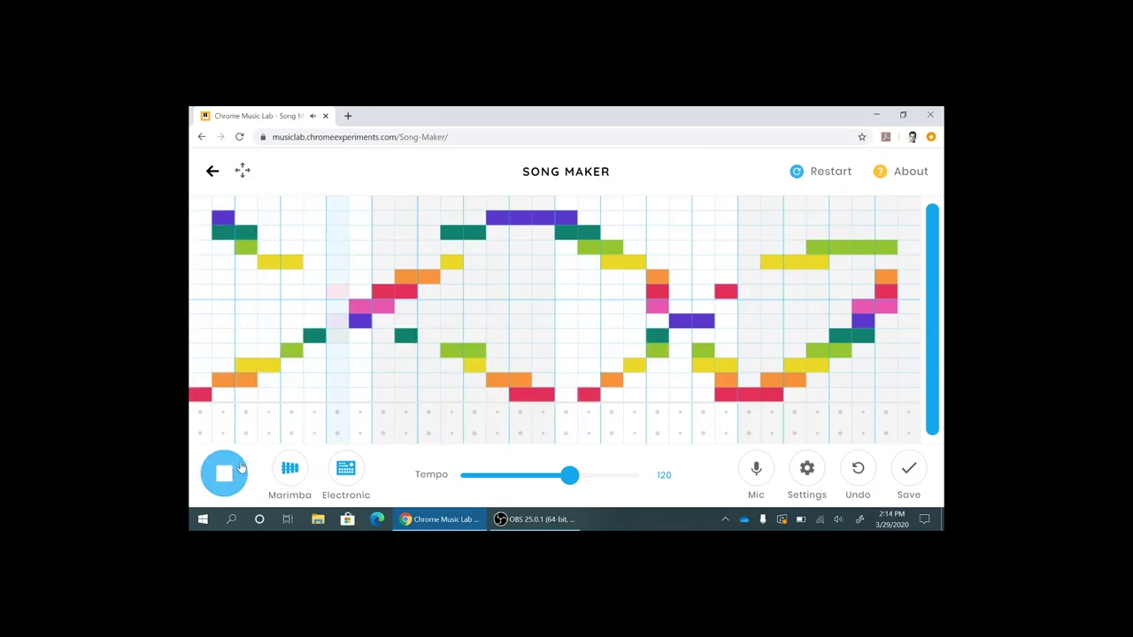
left_click(239, 470)
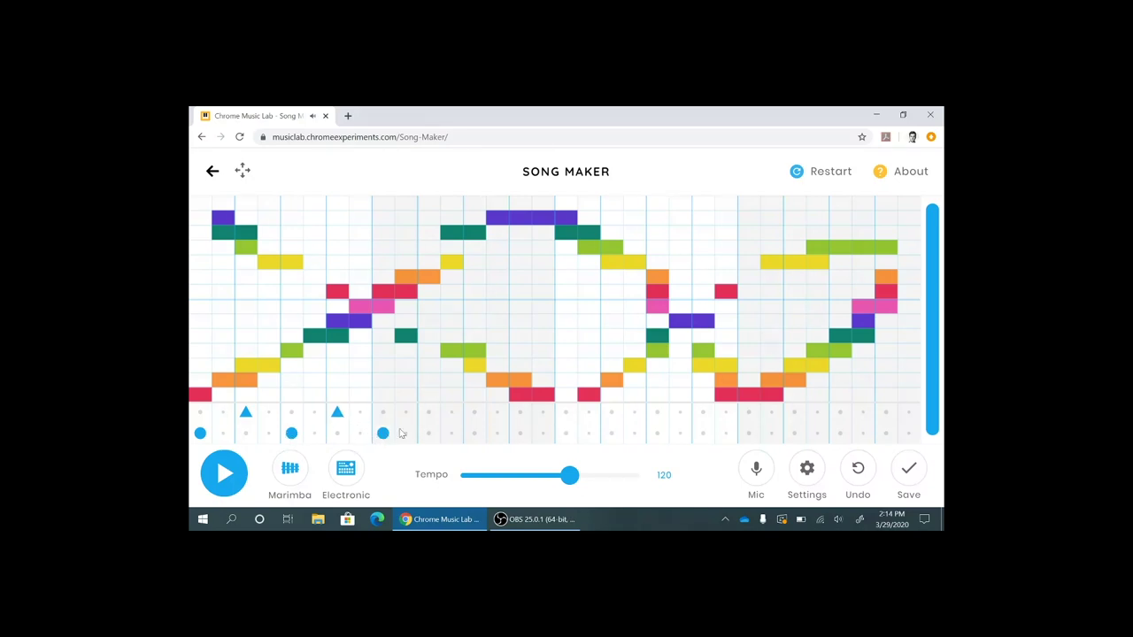
Step: Add runs of bass-drum beats in the percussion rows and play the whole song once
left_click(497, 433)
left_click_drag(519, 413, 588, 413)
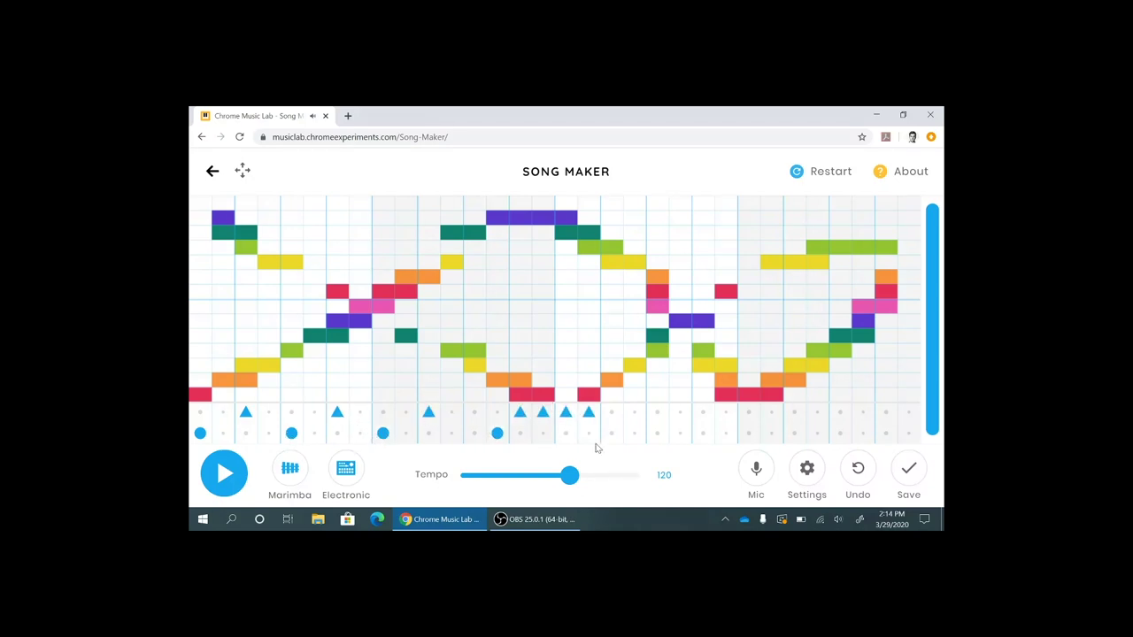
left_click(589, 433)
left_click_drag(657, 433, 703, 433)
left_click(224, 473)
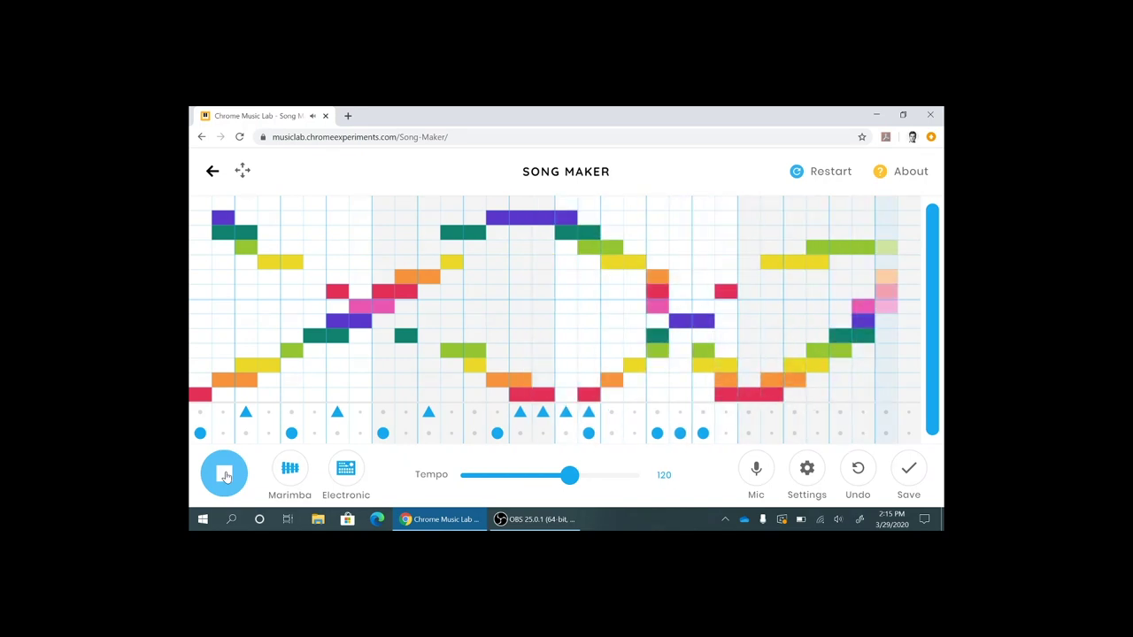
left_click(225, 476)
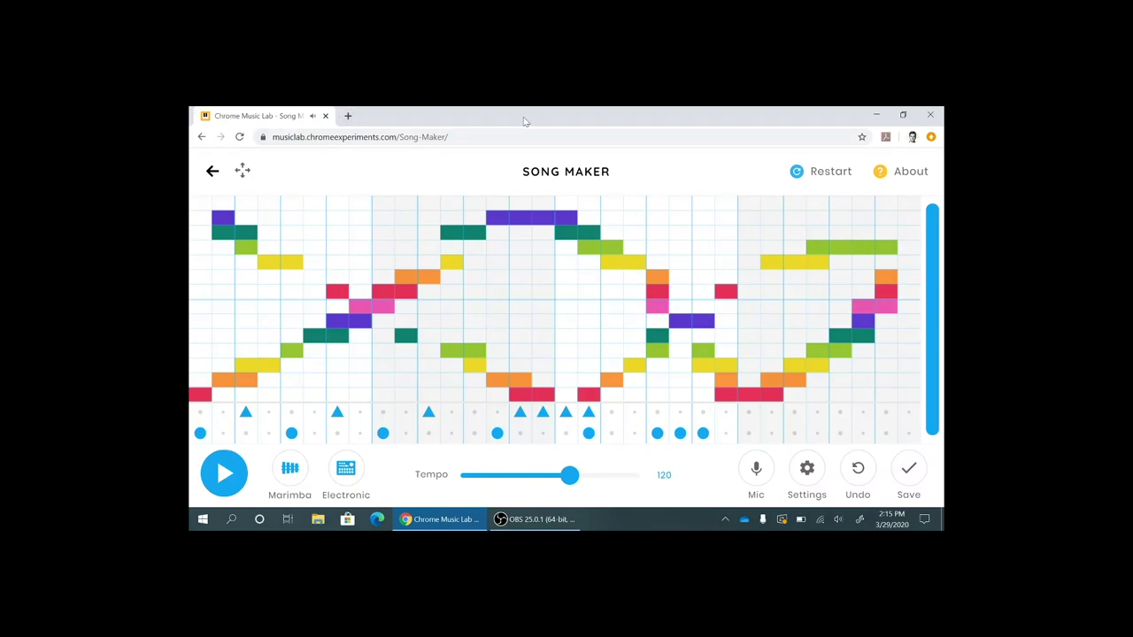
Step: Clear the grid, load the saved multicoloured song from its link, and play it
left_click(818, 175)
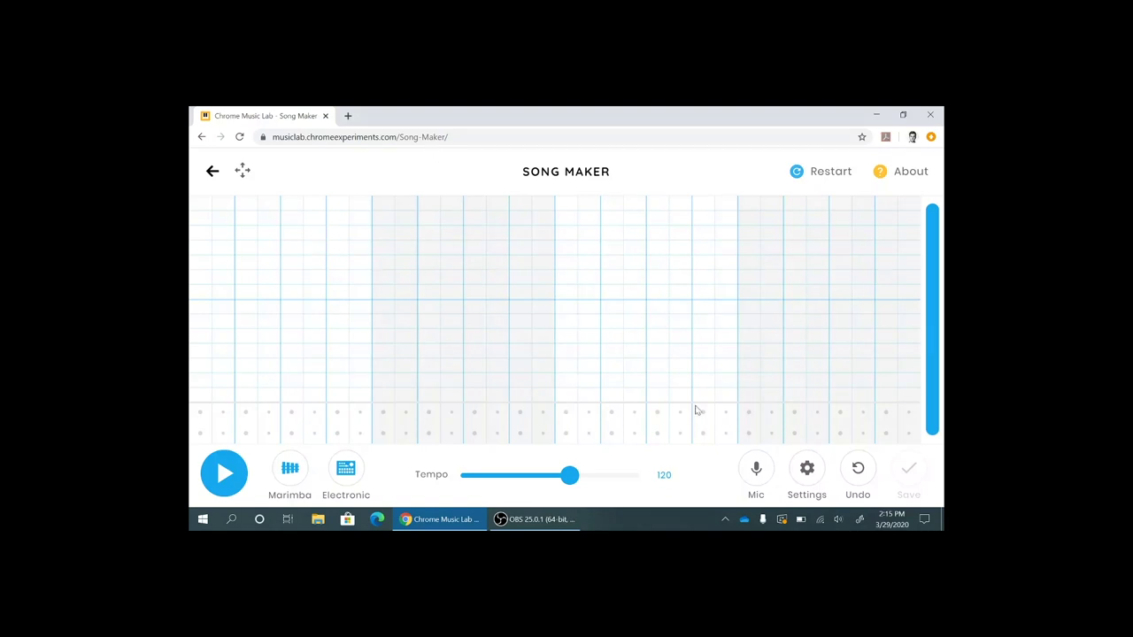
key("alt+Left")
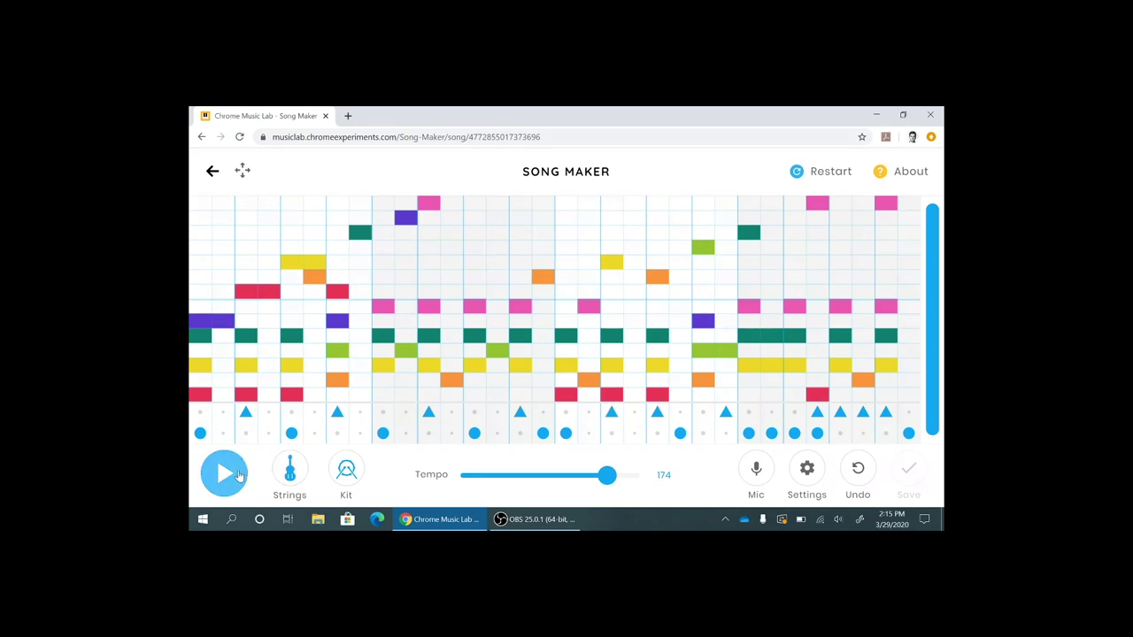
left_click(237, 476)
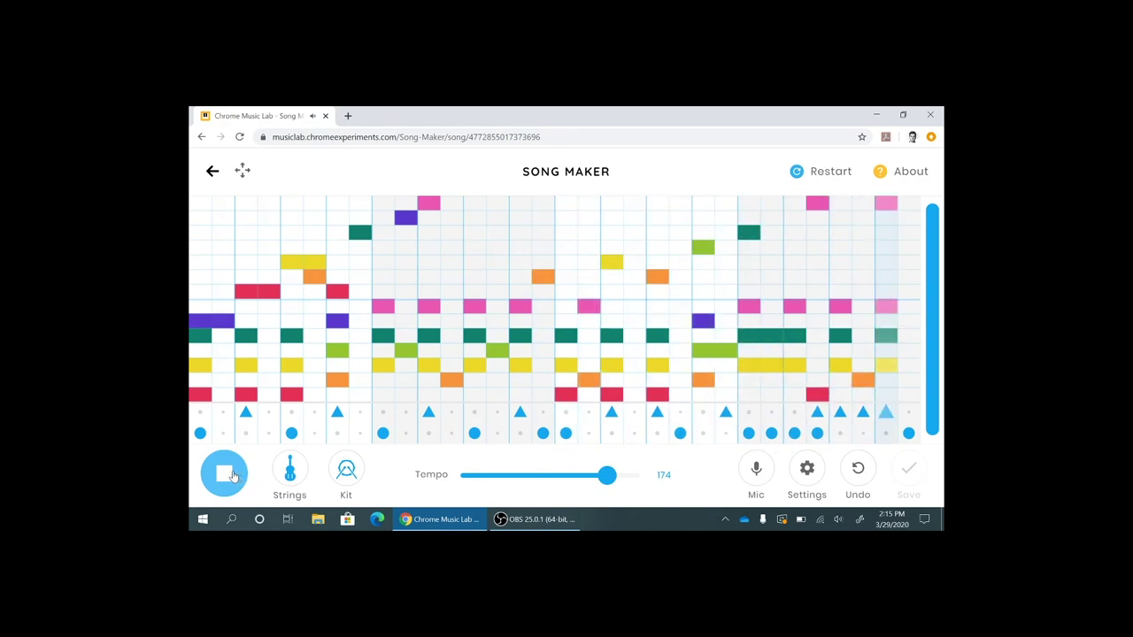
left_click(232, 475)
Step: Slow the tempo from 174 to 95, replay the song, and switch percussion to Conga
left_click_drag(594, 481, 548, 488)
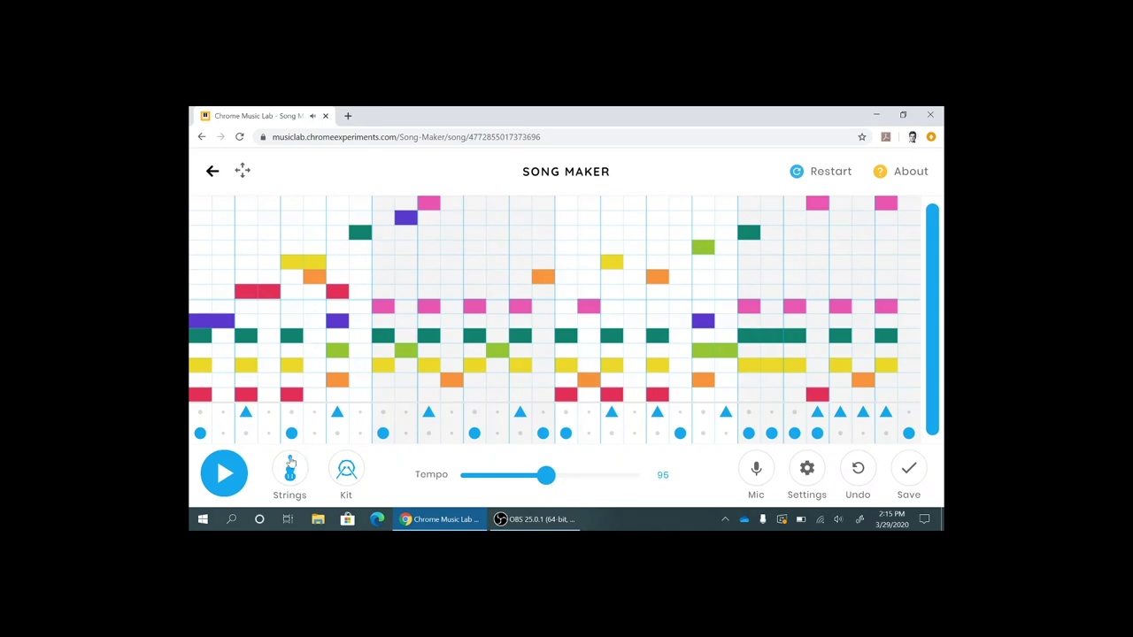
left_click(232, 476)
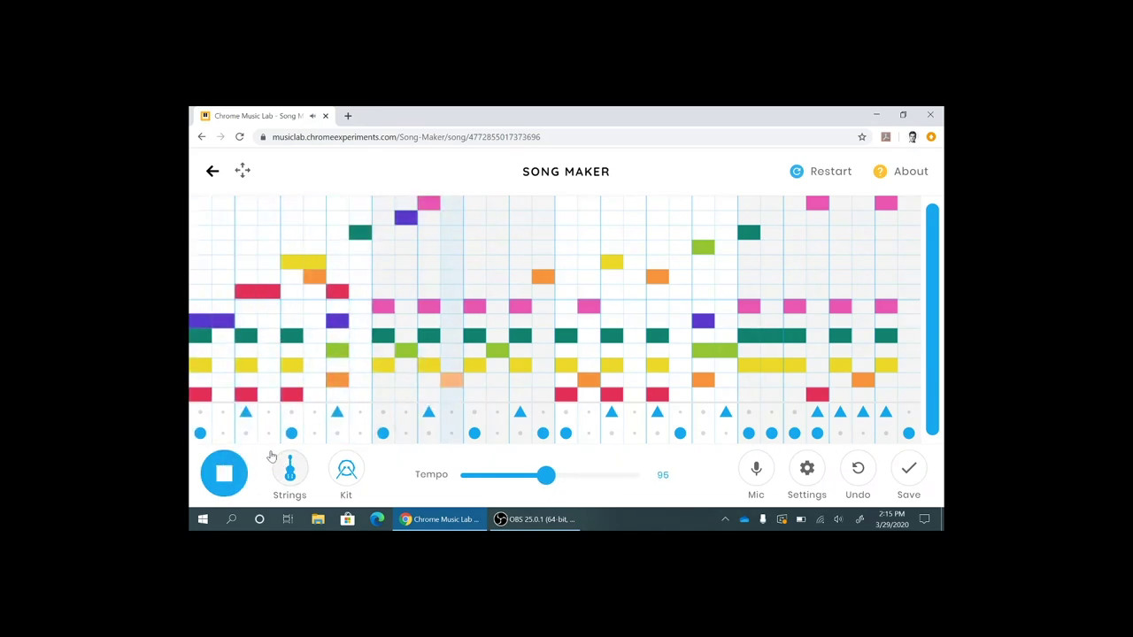
left_click(349, 472)
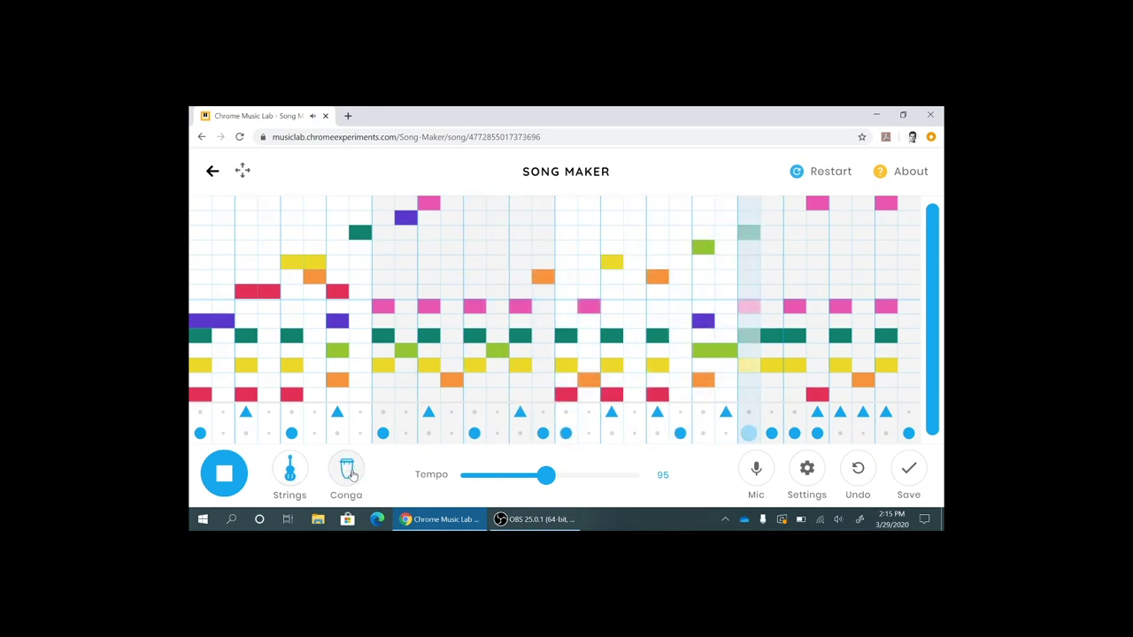
Step: Switch percussion to Electronic, cycle the melody through Woodwind, Synth and Marimba to Piano, then stop playback
left_click(347, 469)
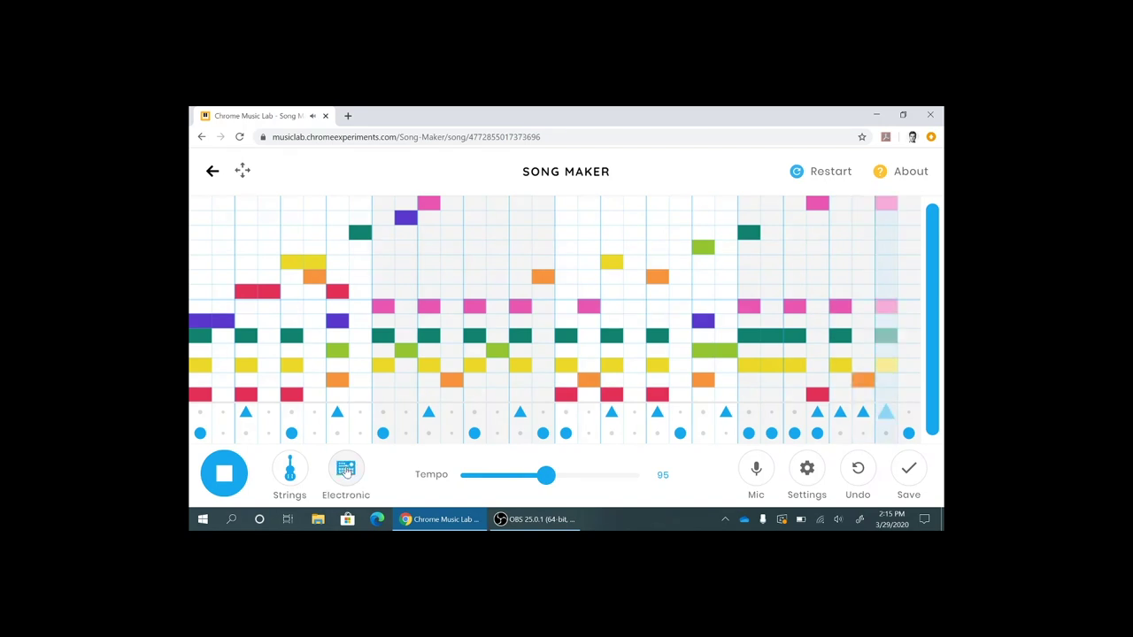
left_click(292, 471)
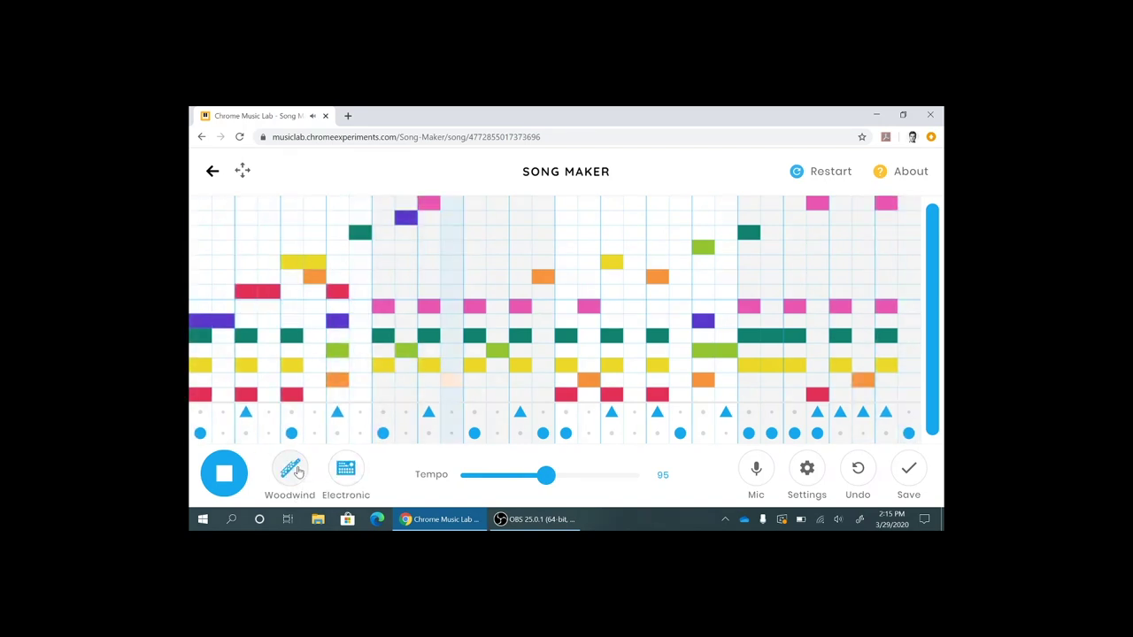
left_click(298, 471)
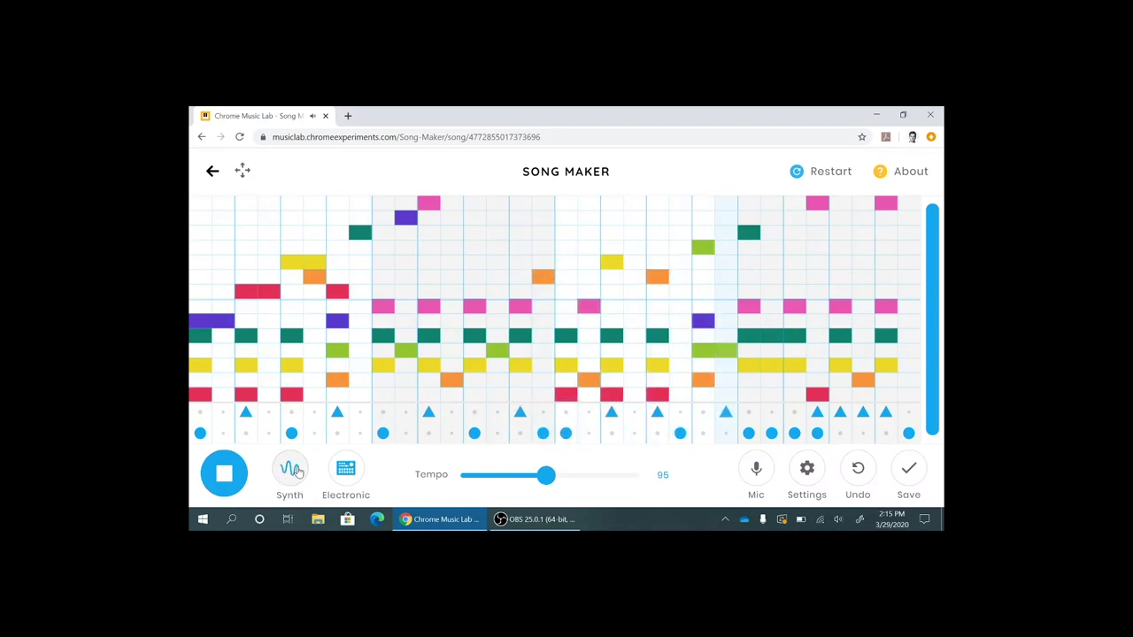
left_click(299, 472)
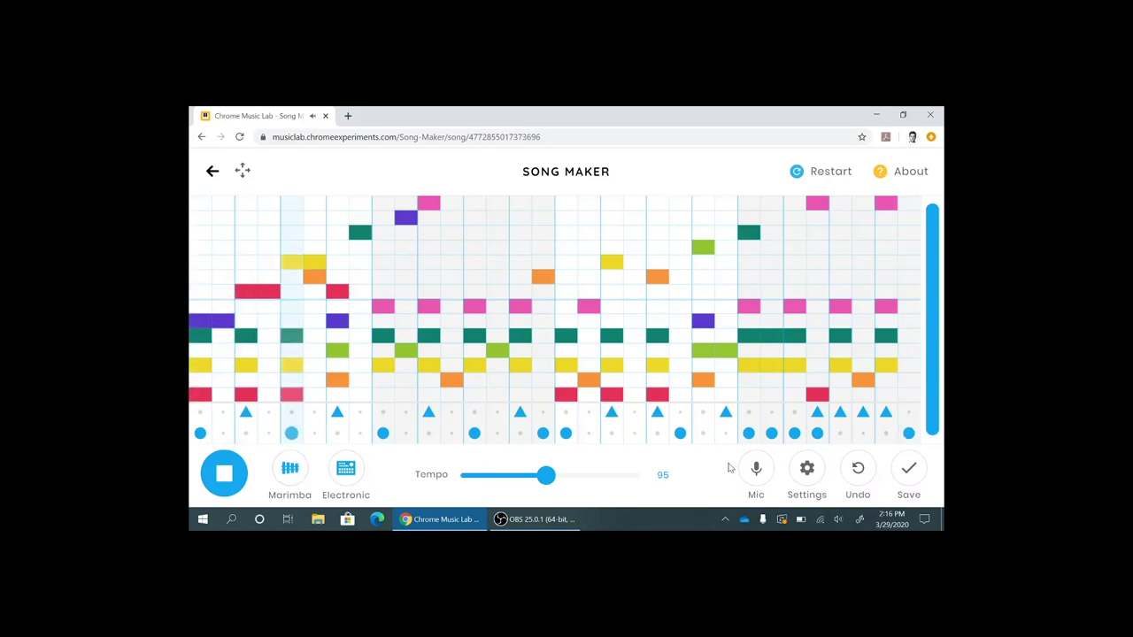
left_click(289, 472)
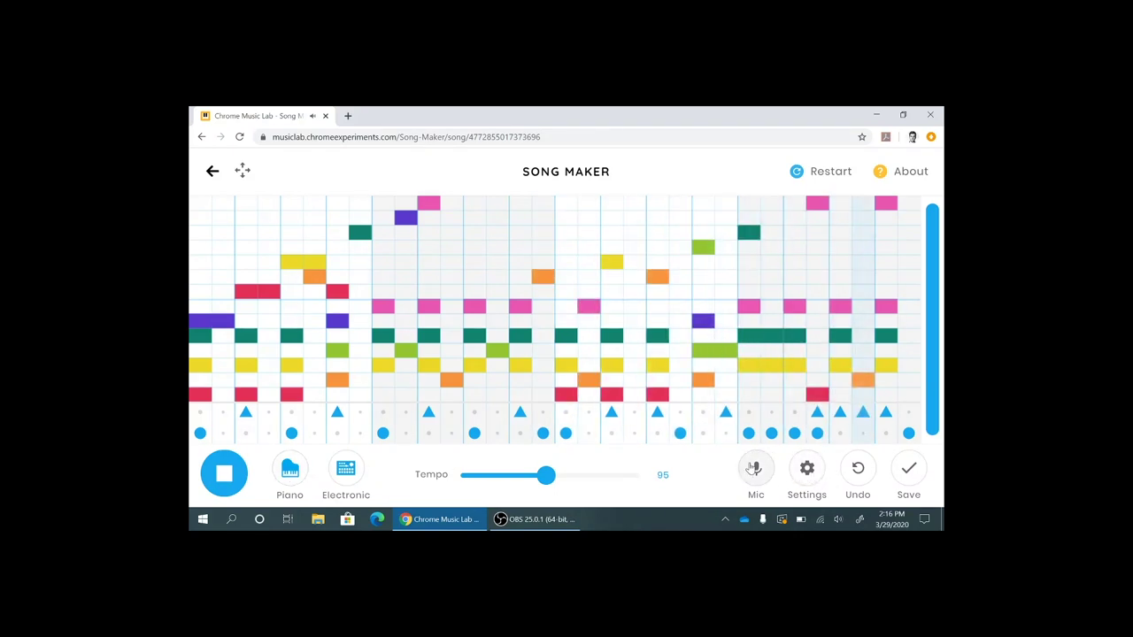
key("space")
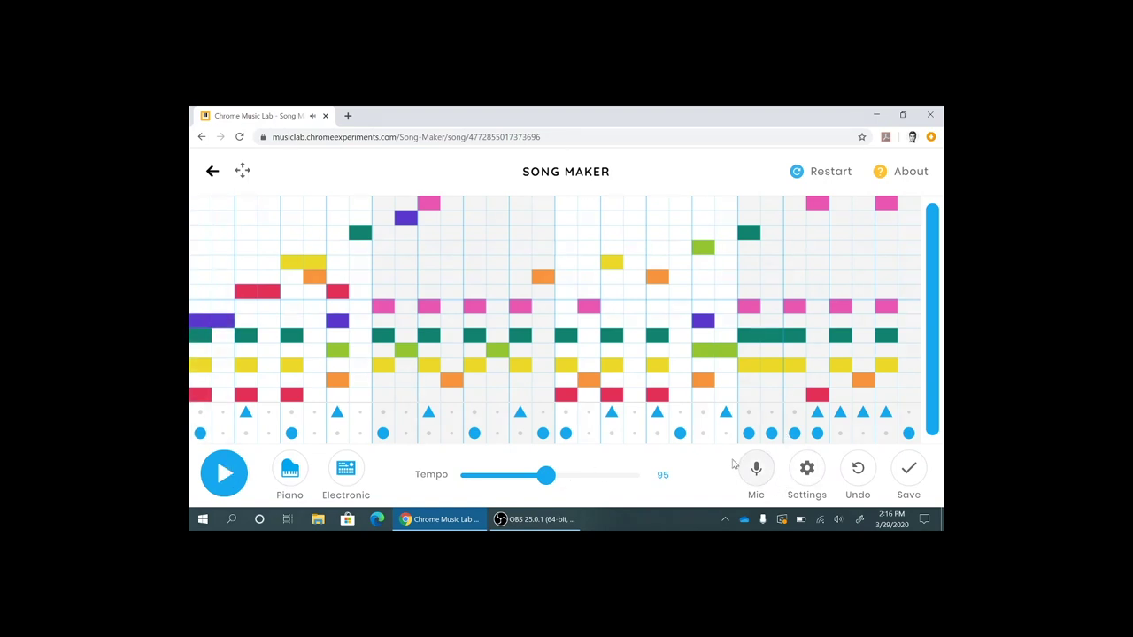
left_click(807, 468)
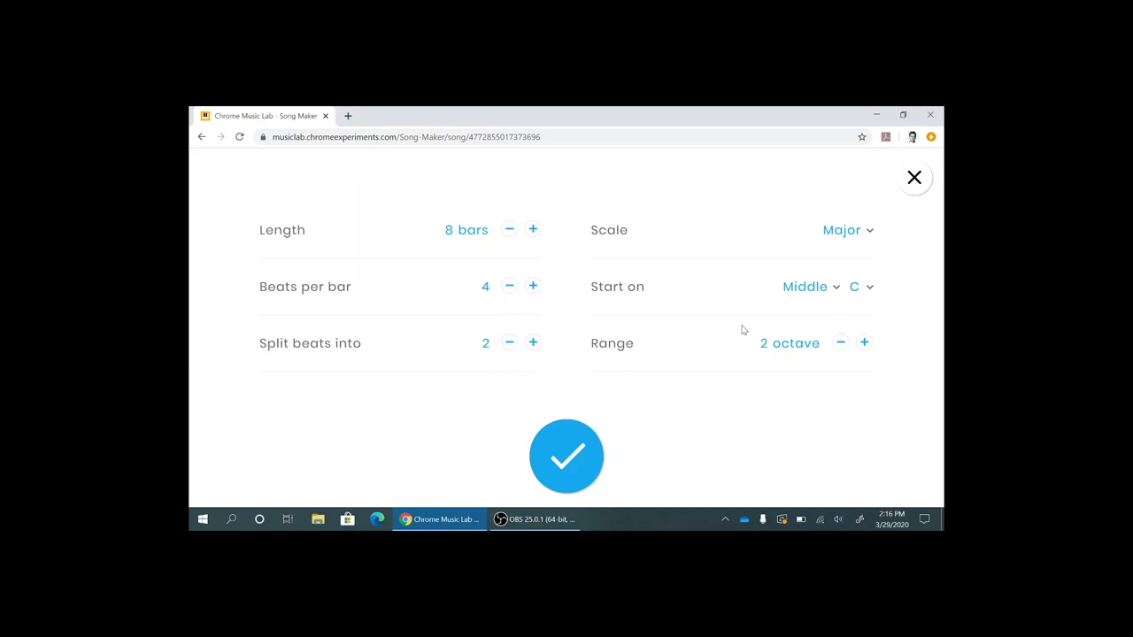
Step: Set the Range to 3 octaves, keeping Major scale and Middle octave, and apply the settings
left_click(867, 236)
left_click(905, 253)
left_click(865, 289)
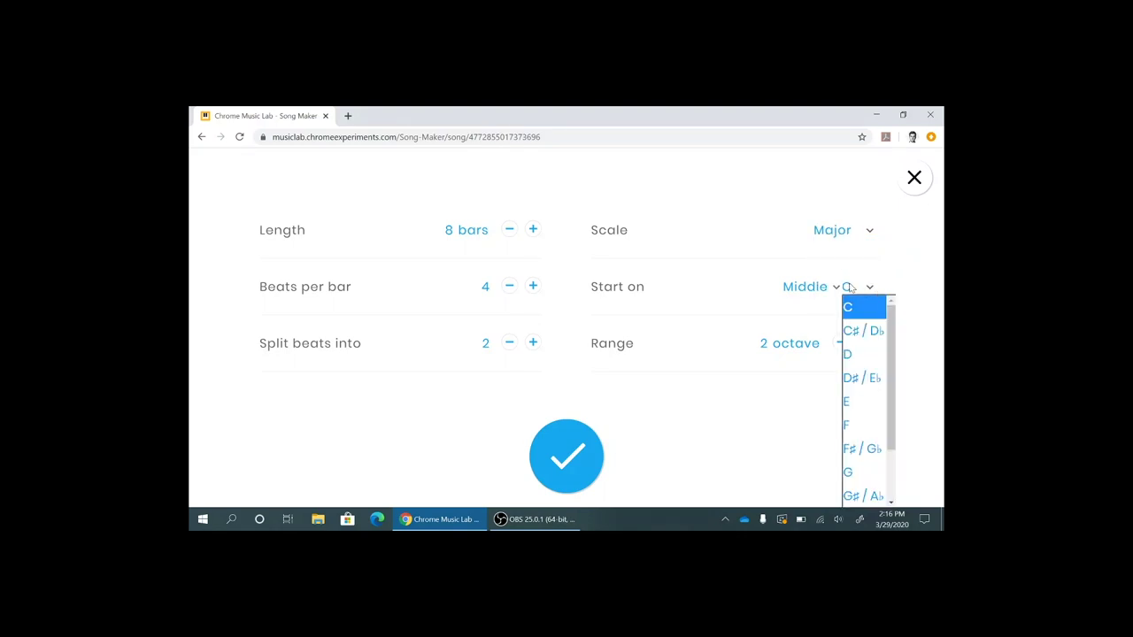
left_click(812, 287)
left_click(810, 287)
left_click(803, 278)
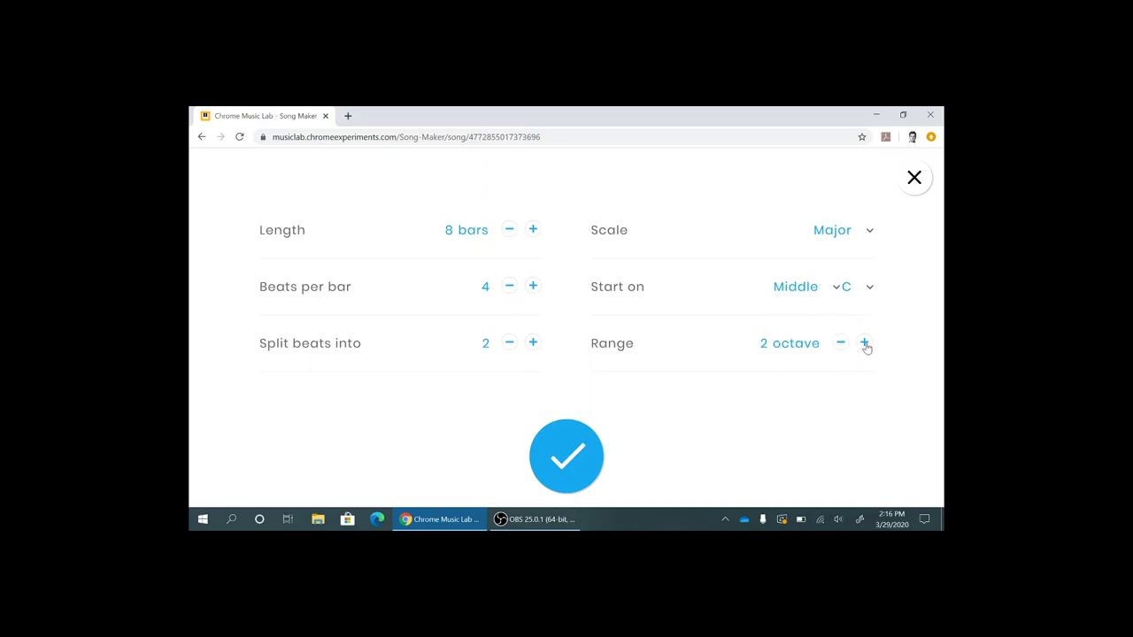
left_click(583, 454)
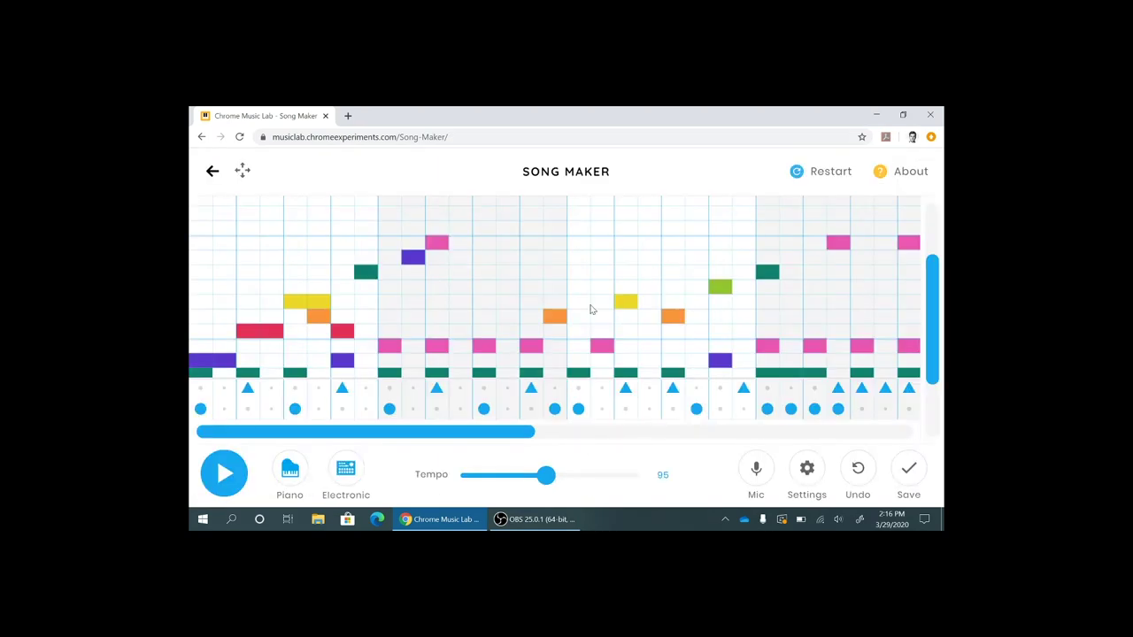
Step: Scroll through the taller 3-octave grid to check the notes, then save the song for a shareable link
scroll(592, 309, "down", 2)
scroll(592, 309, "up", 4)
scroll(592, 309, "down", 4)
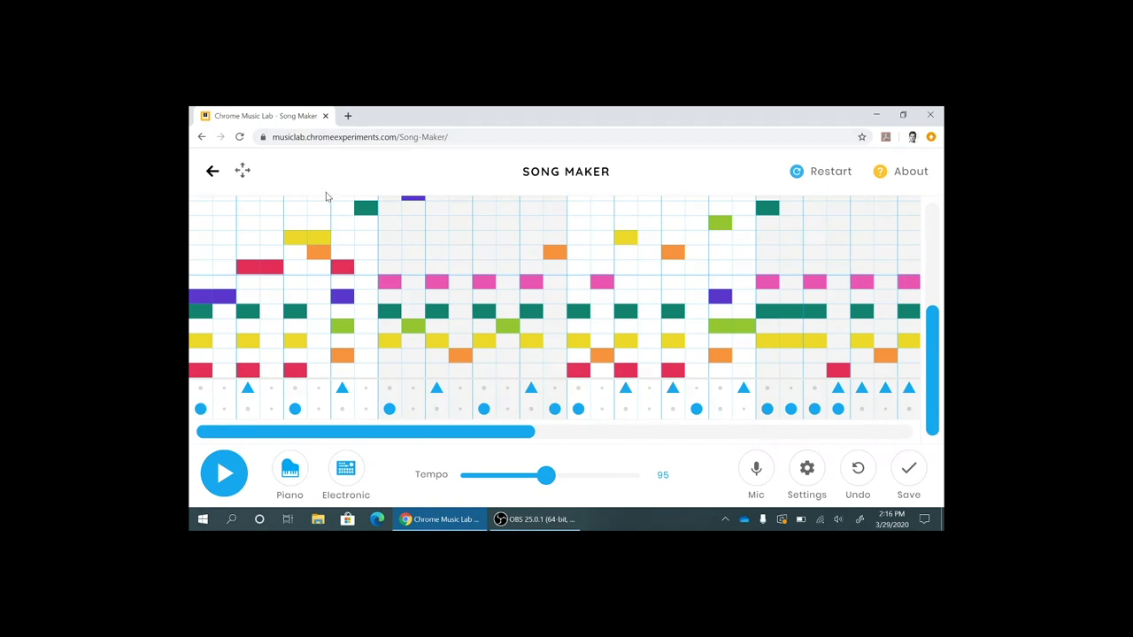
left_click(910, 472)
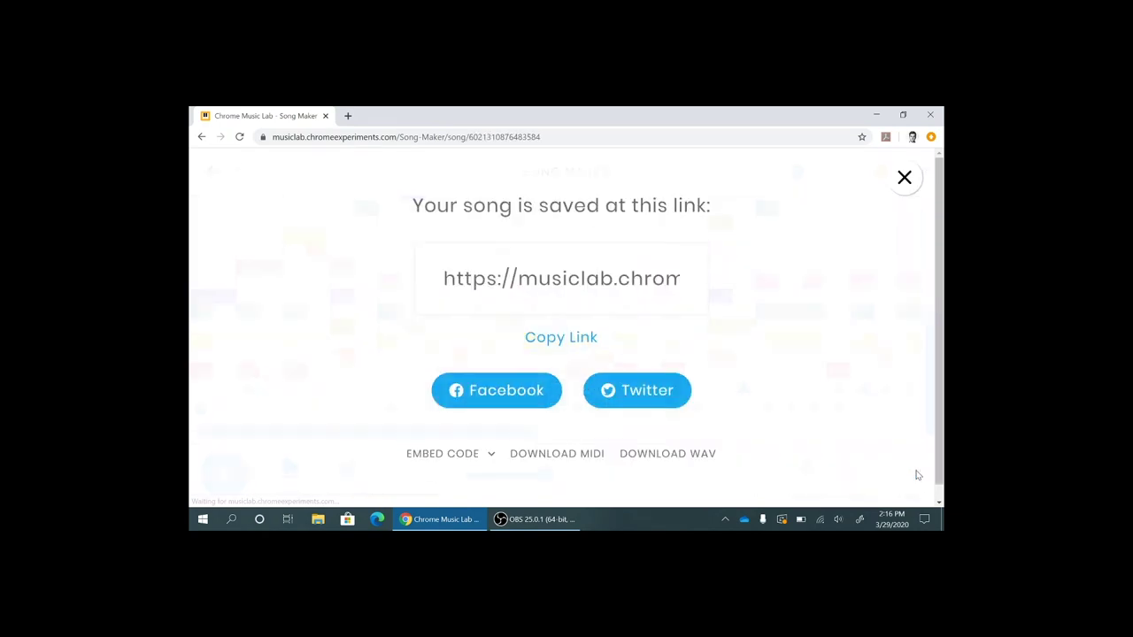